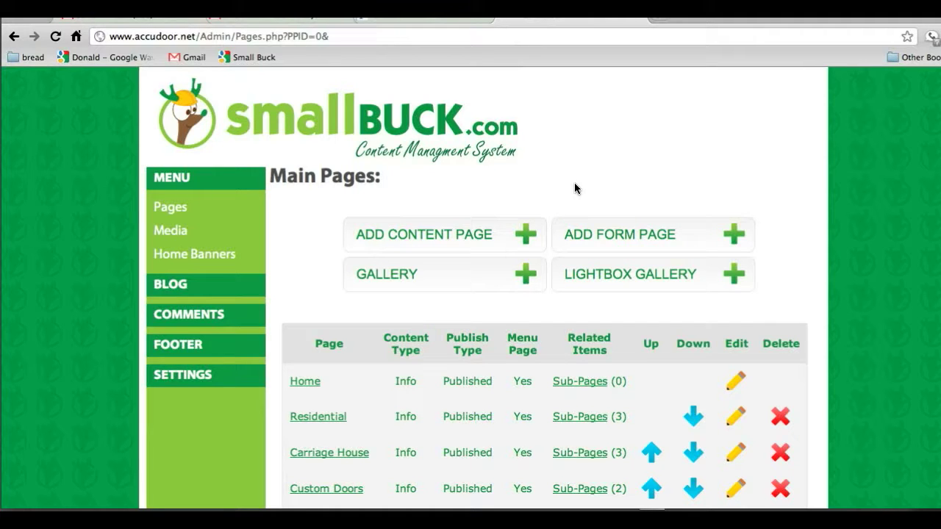
# Review the main pages list, open the live Home page from it and look at the site's navigation
pyautogui.scroll(-5, 575, 188)
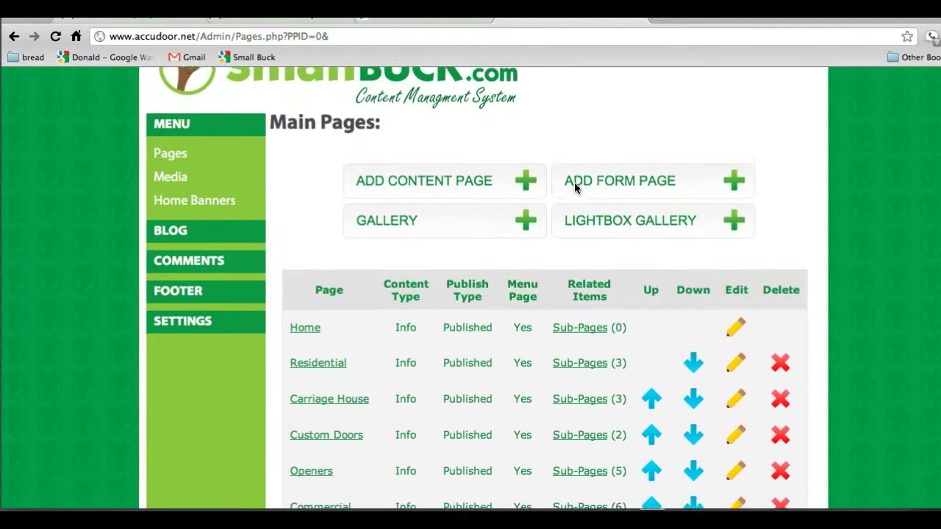
pyautogui.scroll(-2, 575, 188)
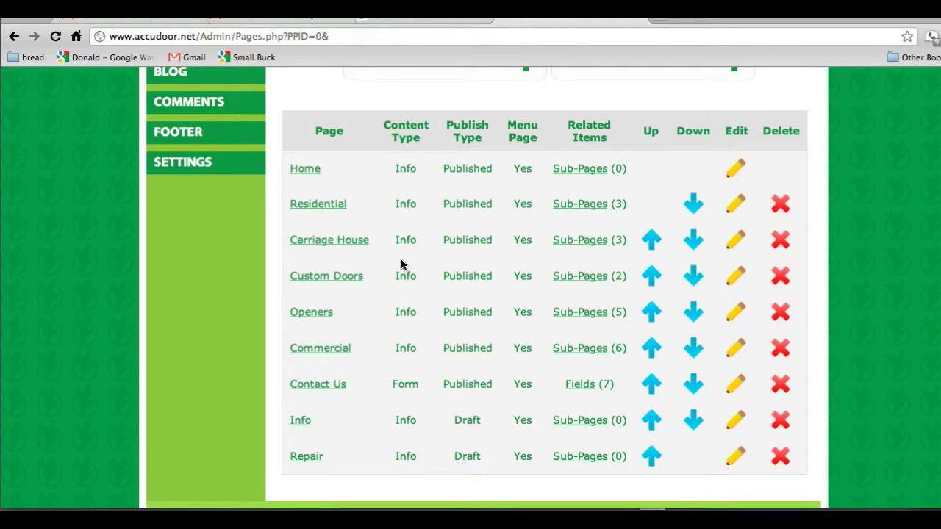
pyautogui.click(295, 168)
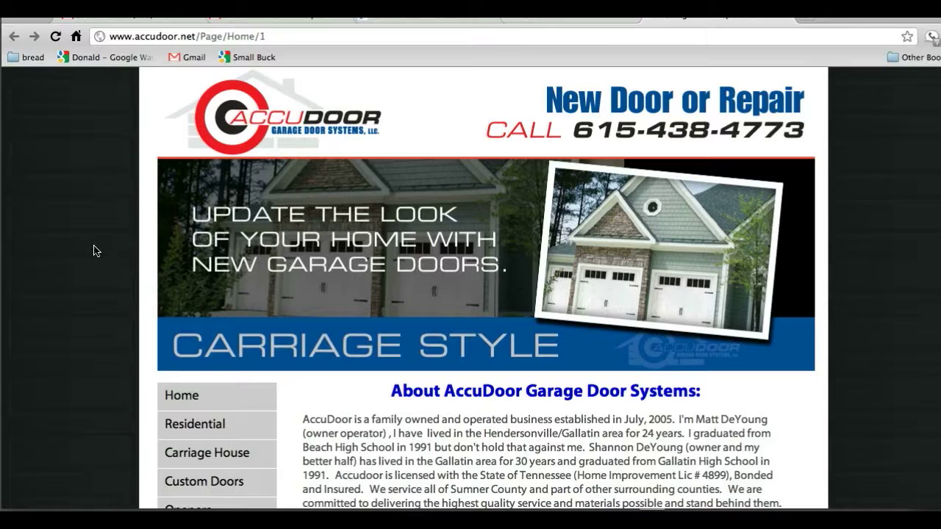
pyautogui.scroll(-5, 93, 250)
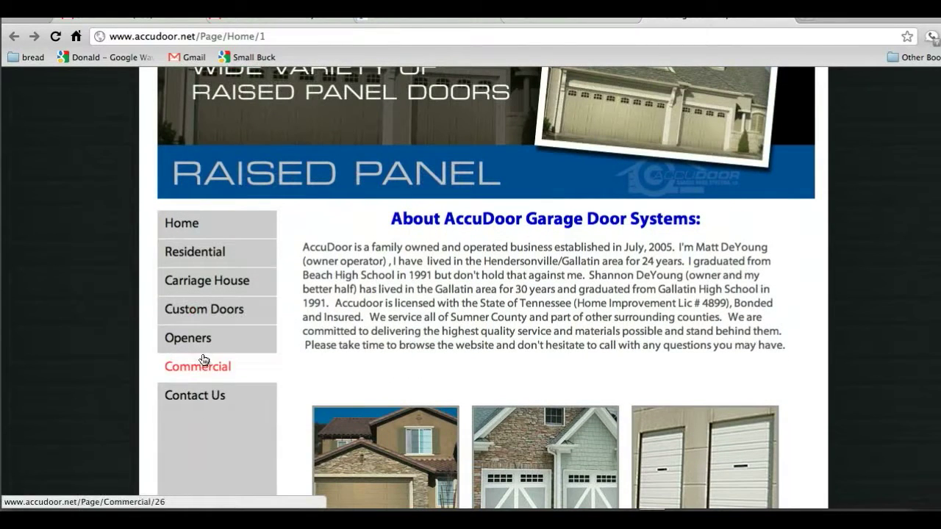
# Compare the admin page list with the live site's navigation and expand the Custom Doors sub-pages
pyautogui.click(537, 23)
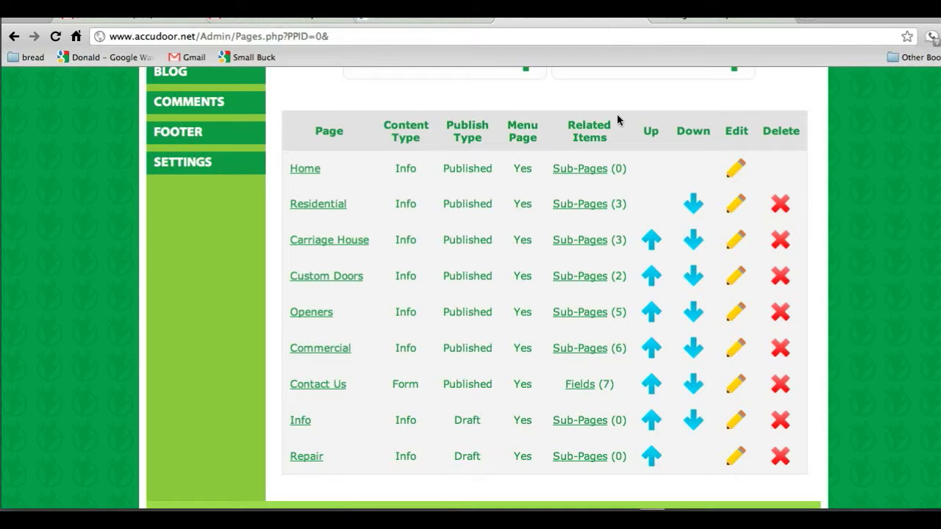
pyautogui.click(684, 23)
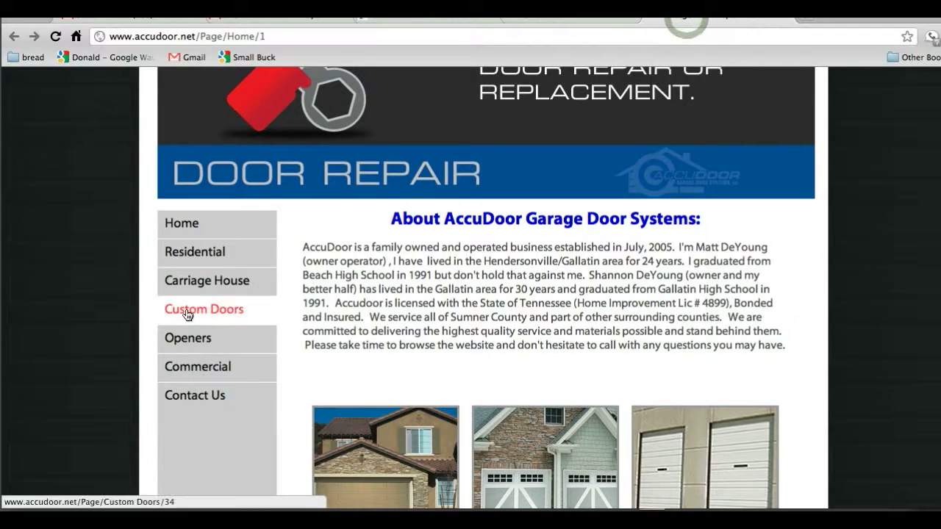
pyautogui.moveTo(186, 315)
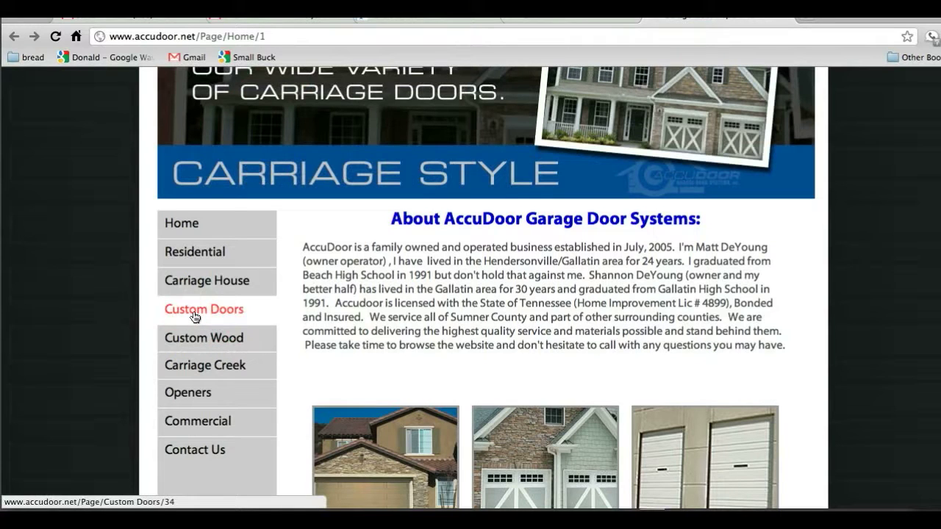
pyautogui.click(195, 316)
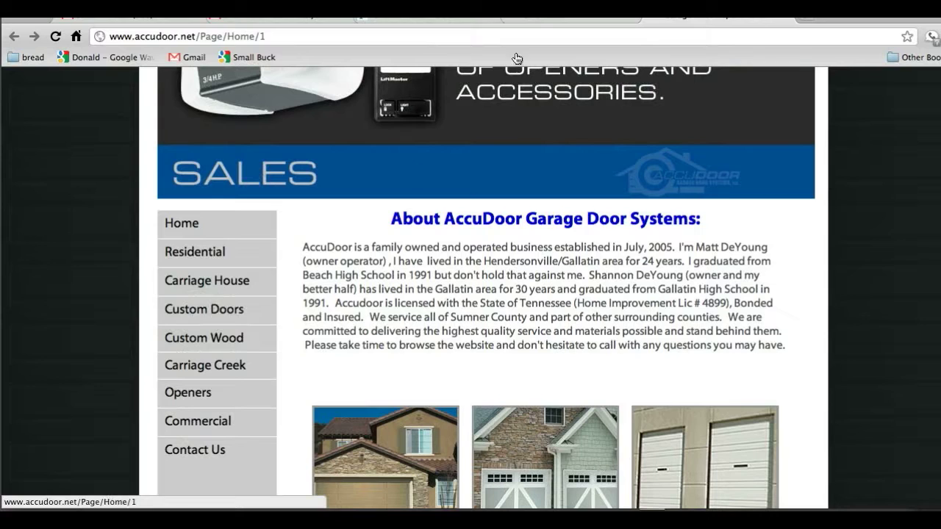
# Return to the admin page list, view the layouts offered for a new content page and go back
pyautogui.click(538, 19)
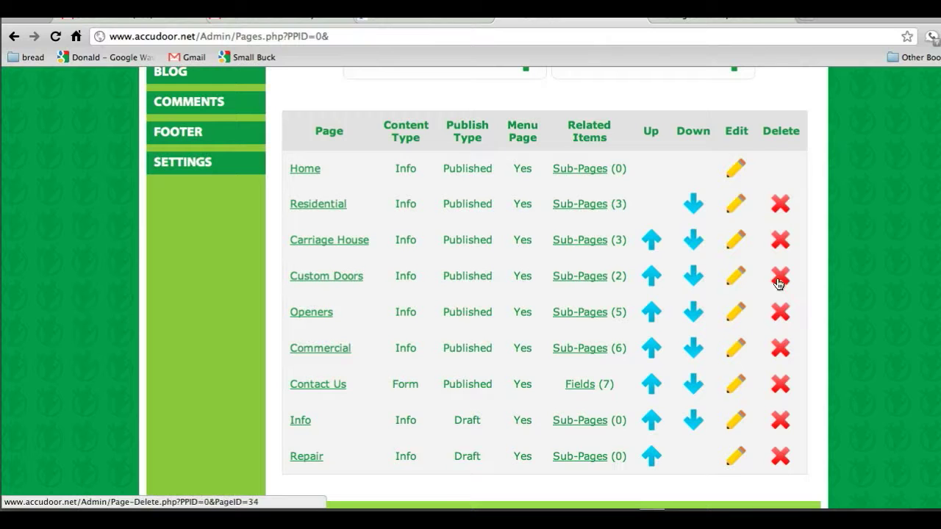
pyautogui.scroll(3, 693, 274)
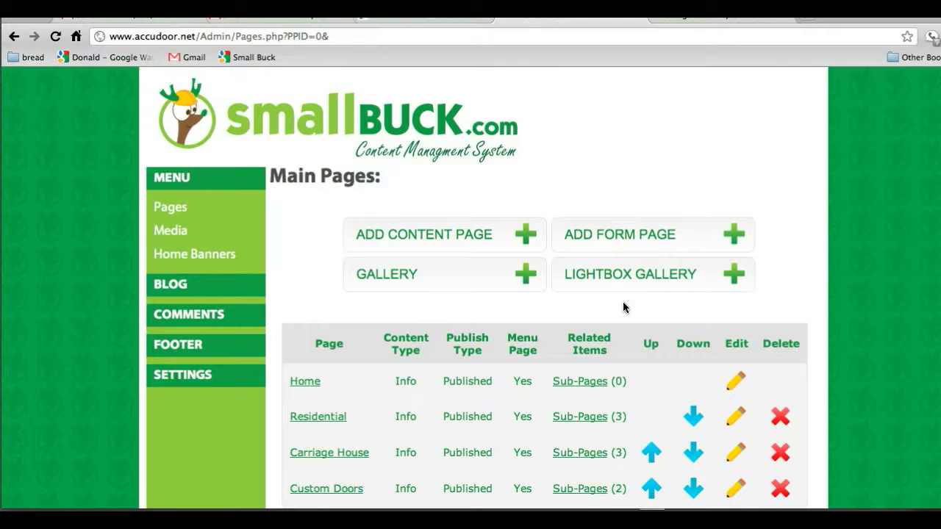
pyautogui.click(412, 234)
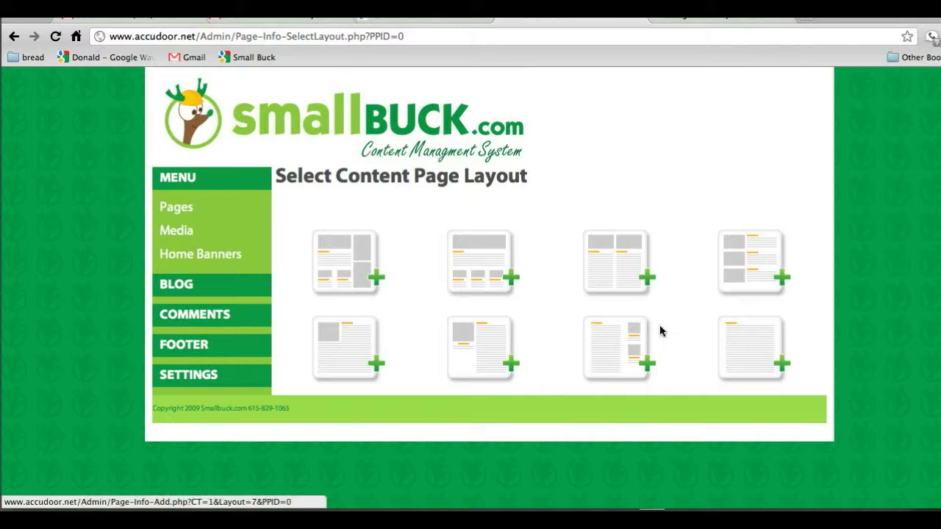
pyautogui.press('BackSpace')
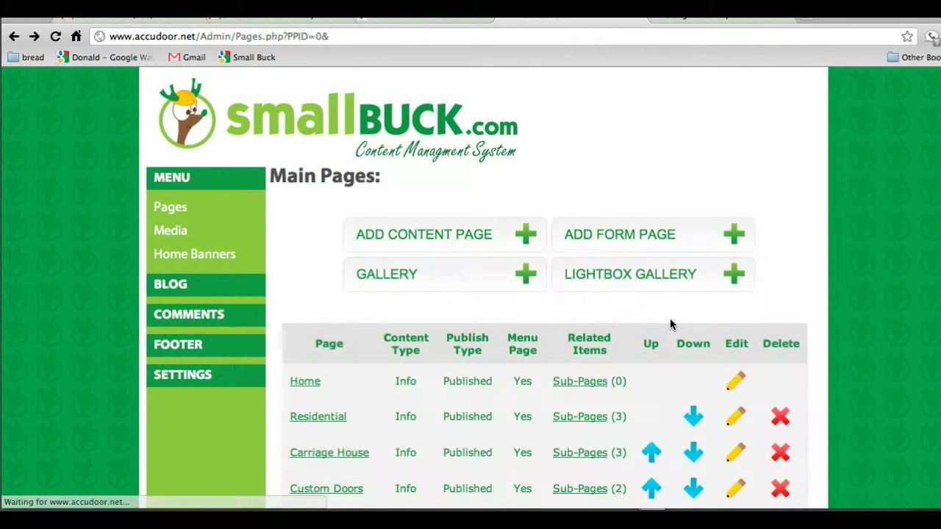
# Examine the form for adding a form page, from page name to Google Map address, and return to the page list
pyautogui.click(641, 244)
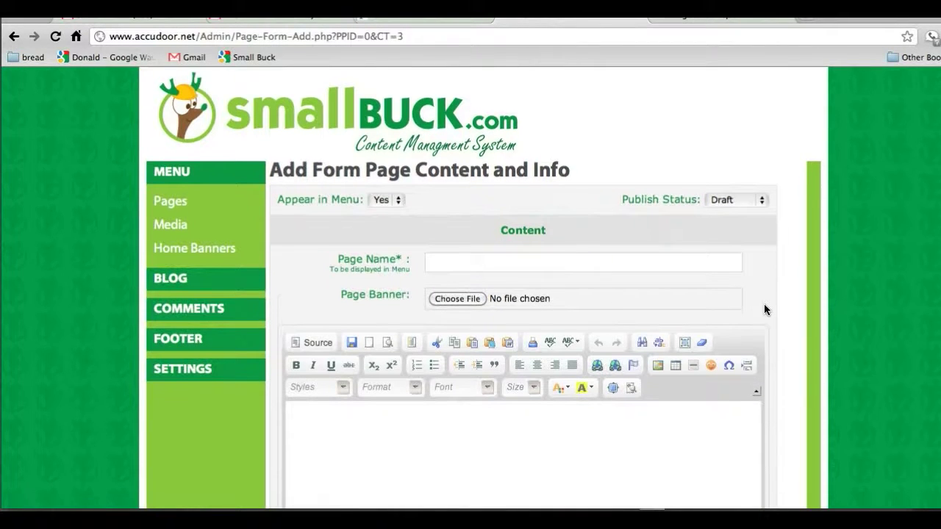
pyautogui.scroll(-5, 764, 304)
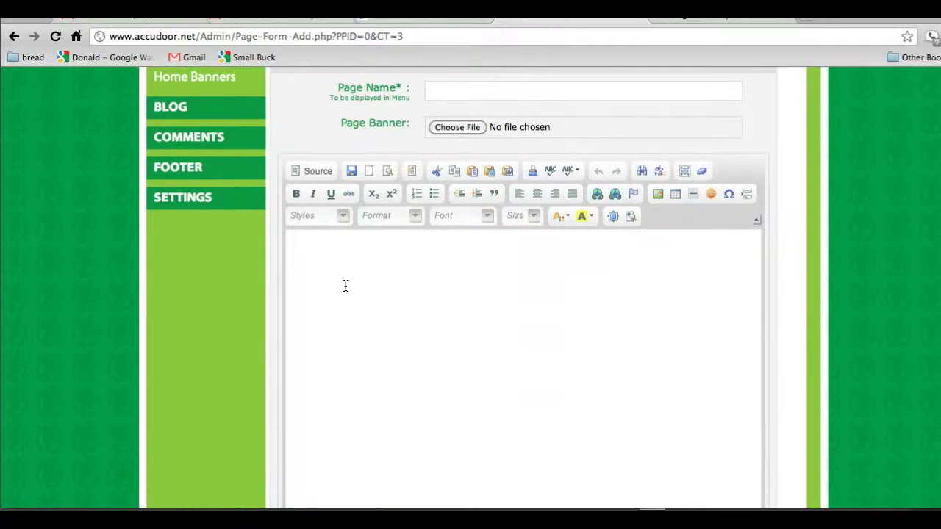
pyautogui.scroll(-5, 463, 288)
pyautogui.scroll(-1, 465, 289)
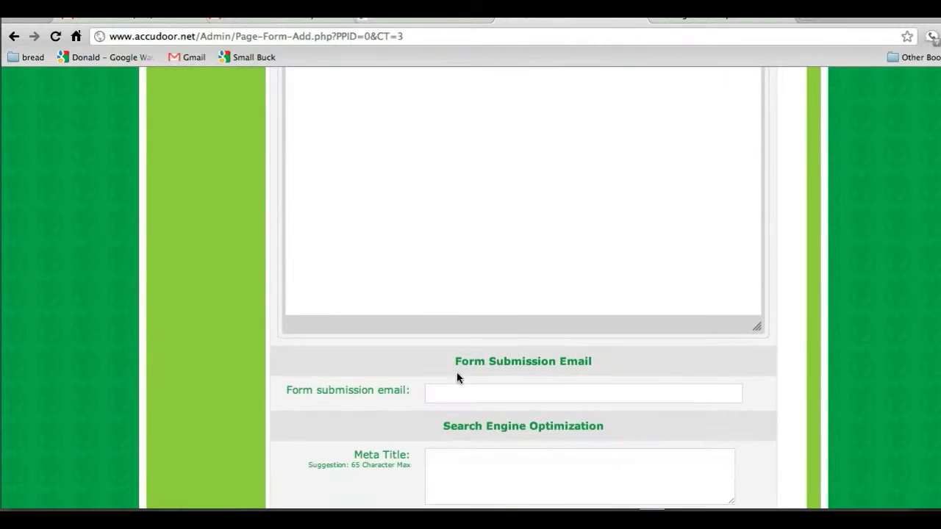
pyautogui.scroll(-1, 573, 394)
pyautogui.scroll(-8, 573, 394)
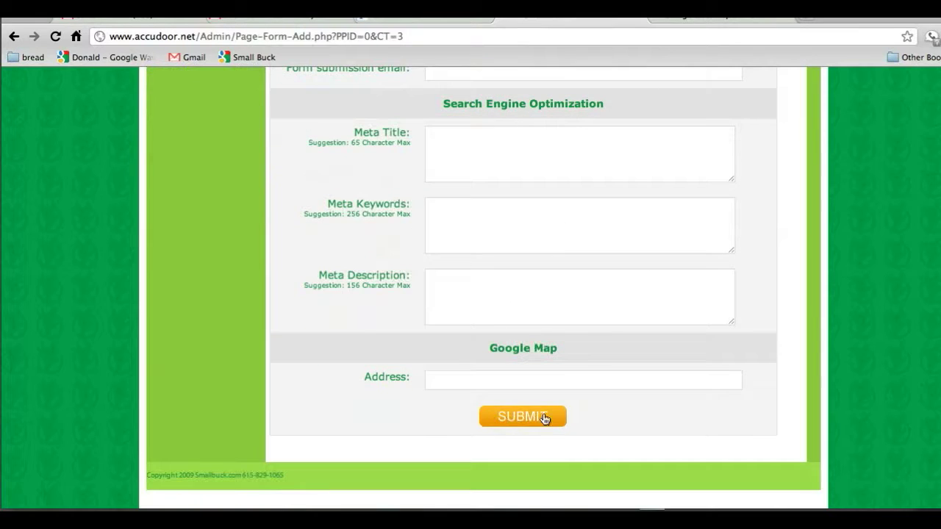
pyautogui.click(543, 418)
pyautogui.scroll(-7, 590, 213)
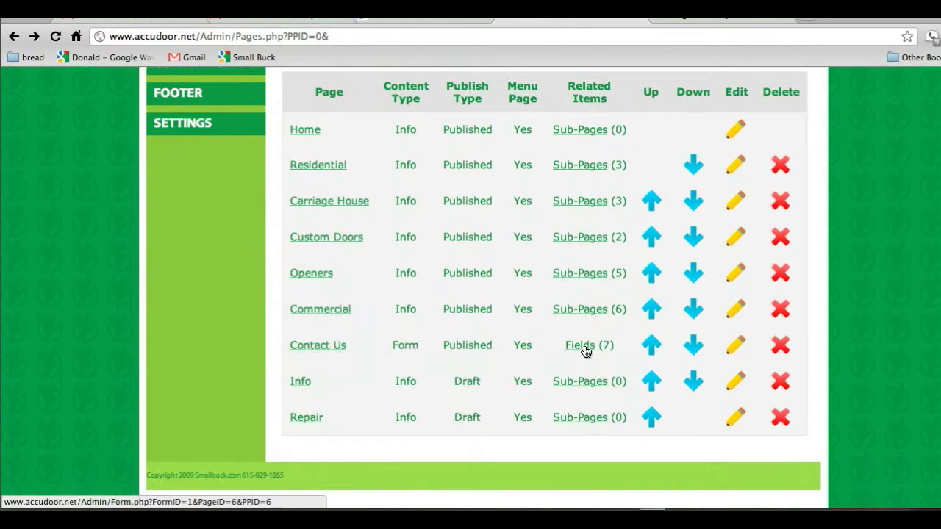
# Open the fields of the Contact Us form and review their types, labels and options
pyautogui.click(581, 345)
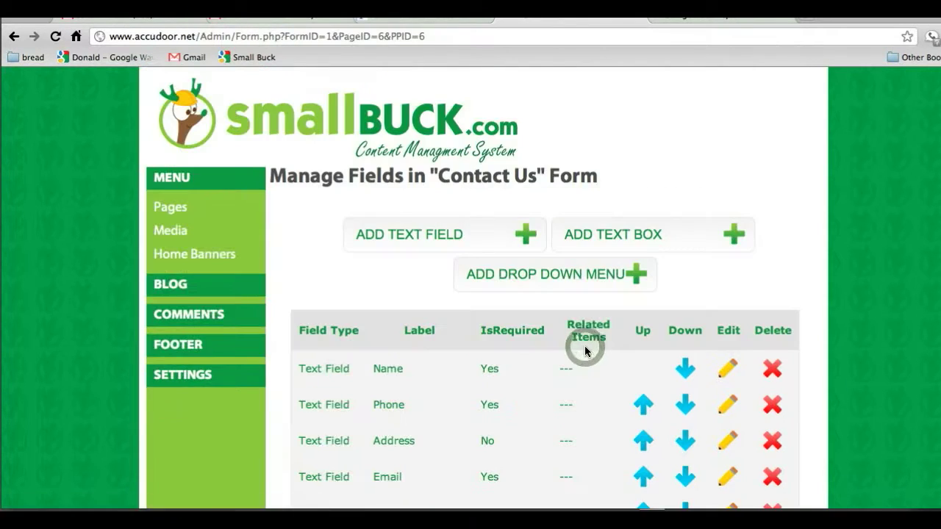
pyautogui.scroll(-2, 356, 275)
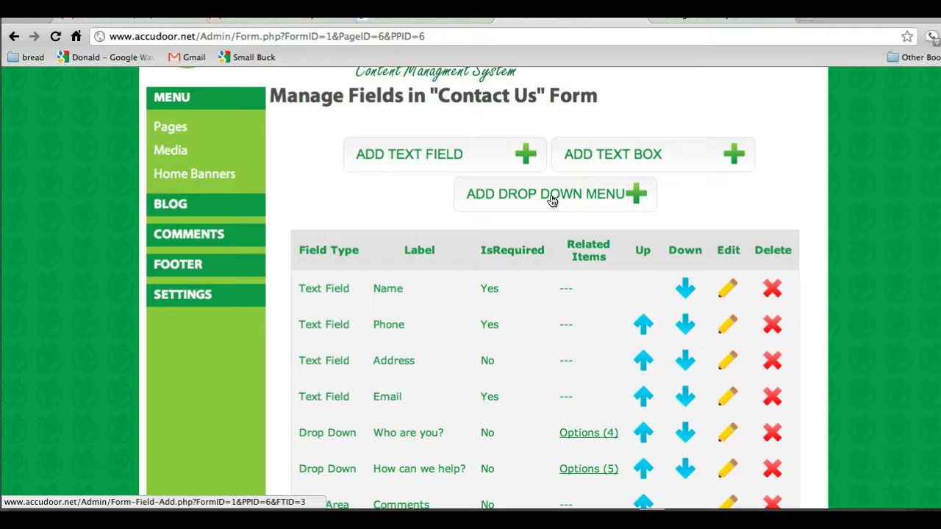
pyautogui.scroll(-3, 408, 212)
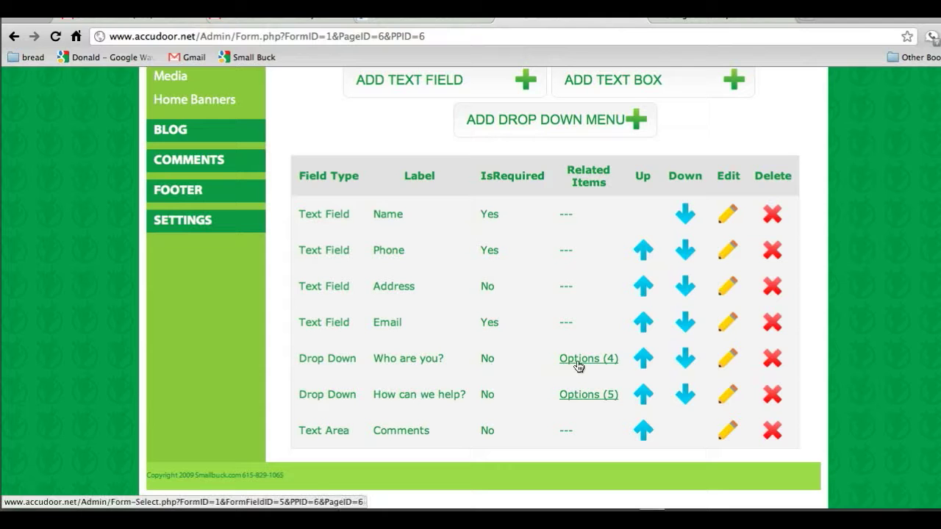
pyautogui.scroll(3, 558, 360)
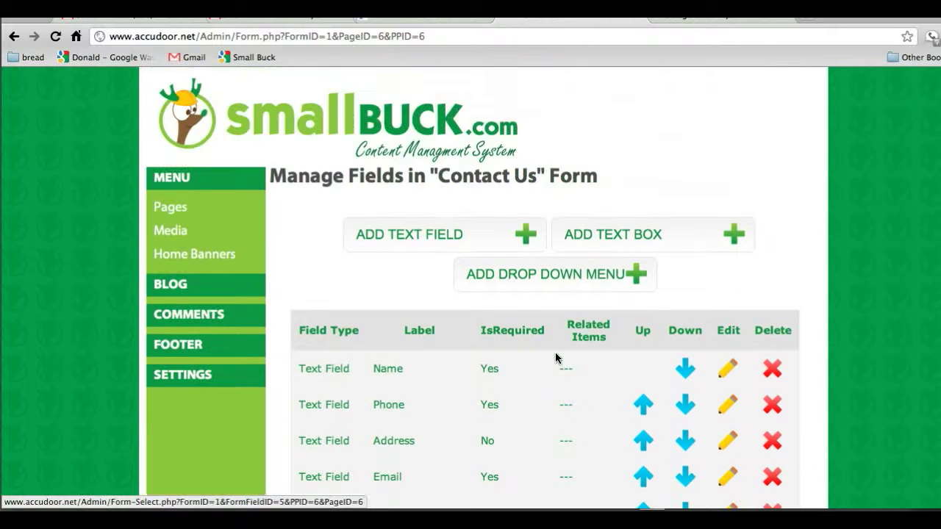
# Return to the main pages list and open the Home page's content for editing
pyautogui.click(171, 209)
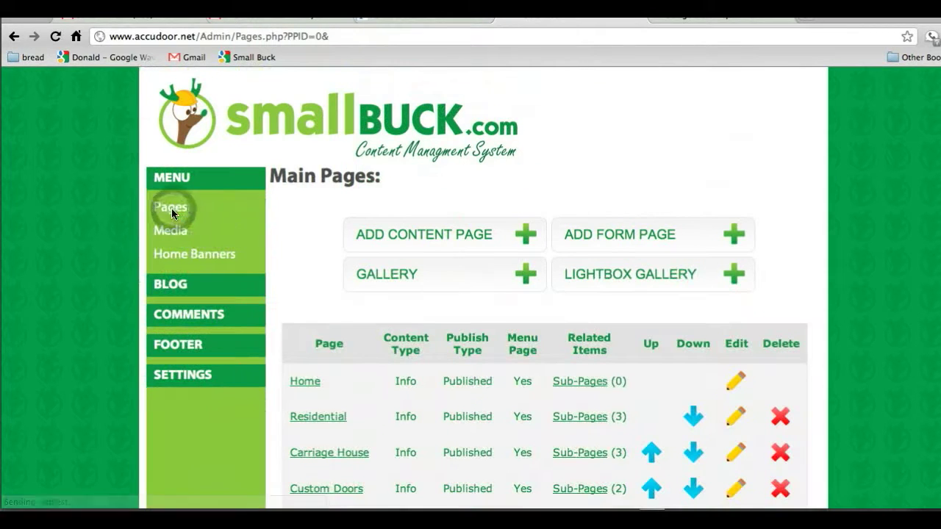
pyautogui.scroll(-5, 305, 239)
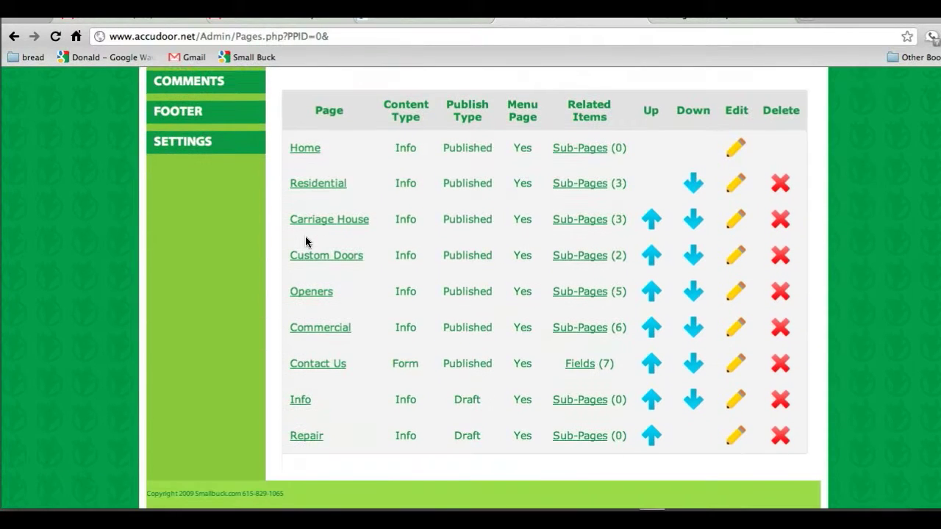
pyautogui.click(734, 150)
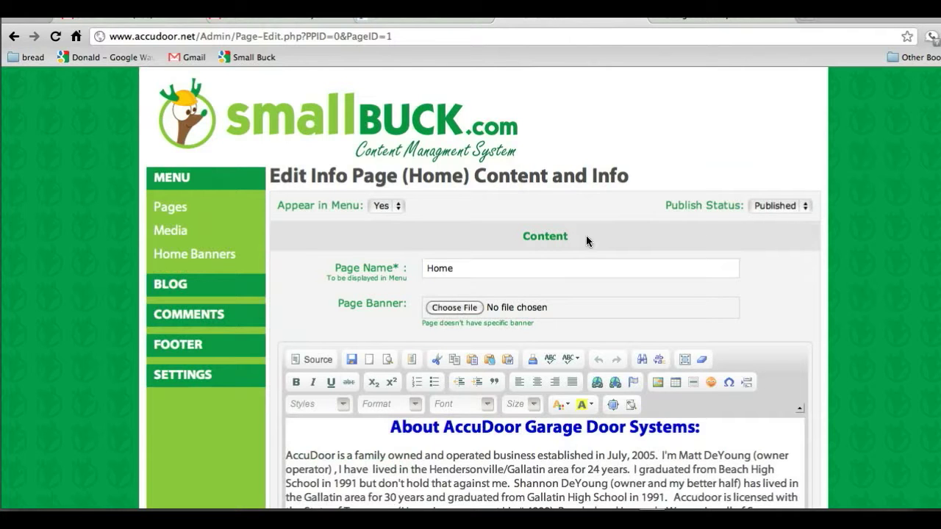
pyautogui.scroll(-1, 427, 261)
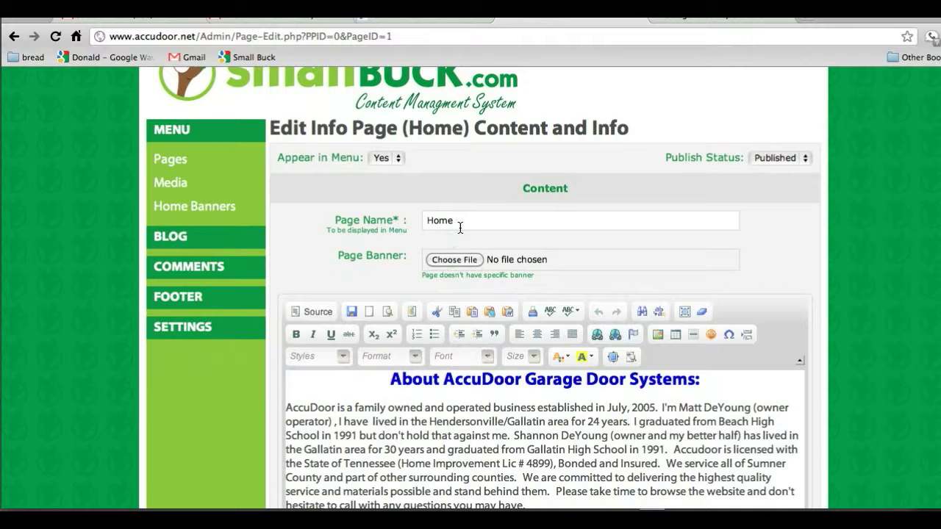
pyautogui.scroll(-5, 460, 228)
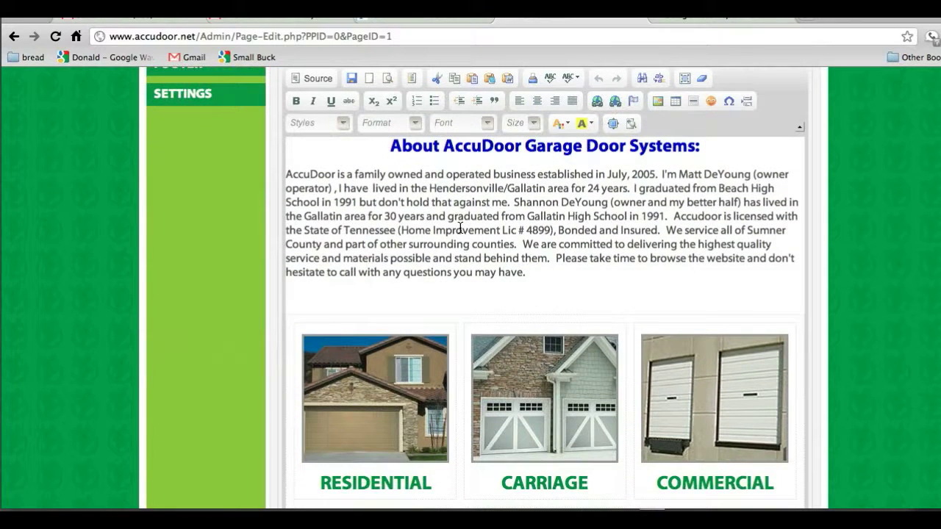
# Replace the closing sentence of the About AccuDoor paragraph, beginning "Please take time to browse", with "start typing new text."
pyautogui.moveTo(538, 272); pyautogui.dragTo(557, 257)
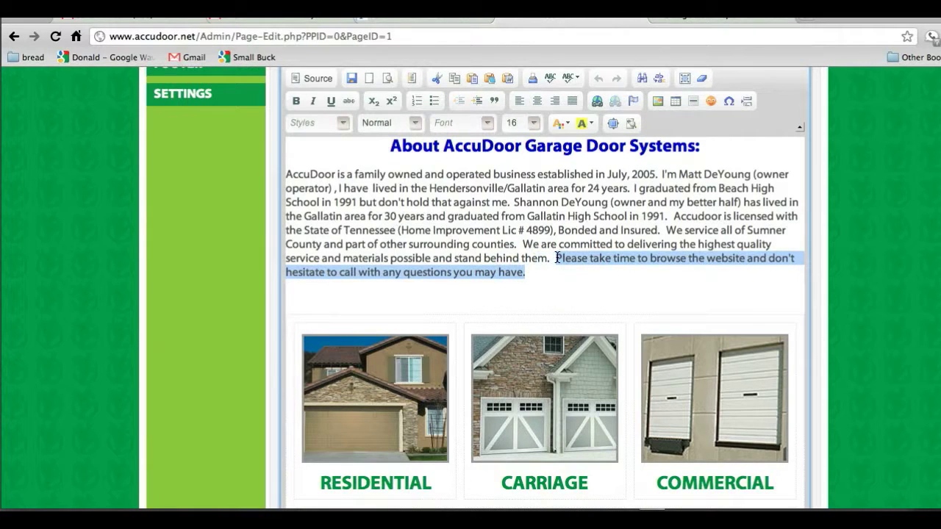
pyautogui.write('Start')
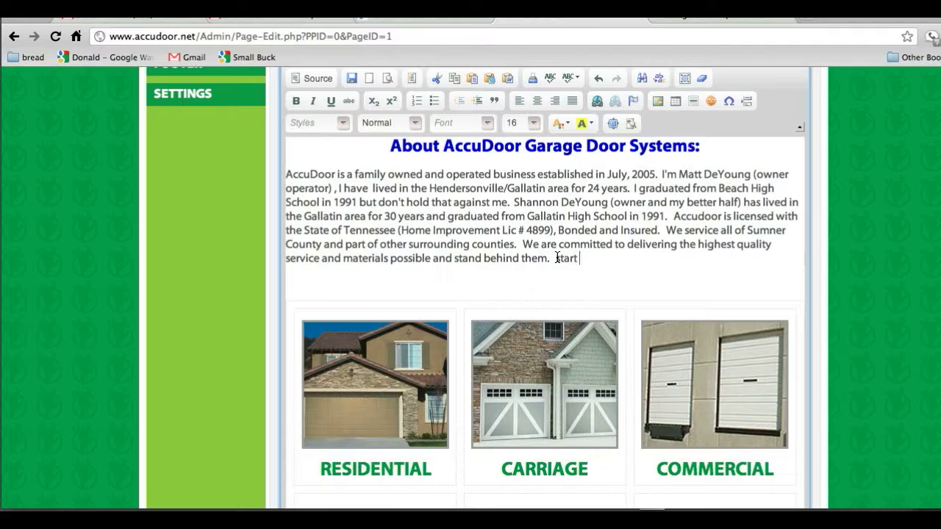
pyautogui.write(' typing new text.')
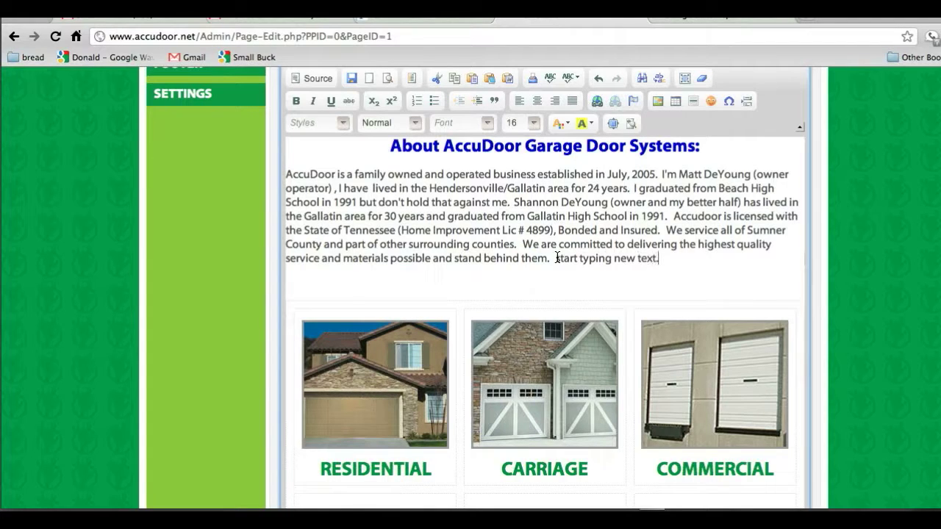
pyautogui.moveTo(557, 258); pyautogui.dragTo(561, 258)
pyautogui.write('s')
# Start inserting an image at the end of the About AccuDoor paragraph and browse the images stored on the server
pyautogui.scroll(2, 436, 258)
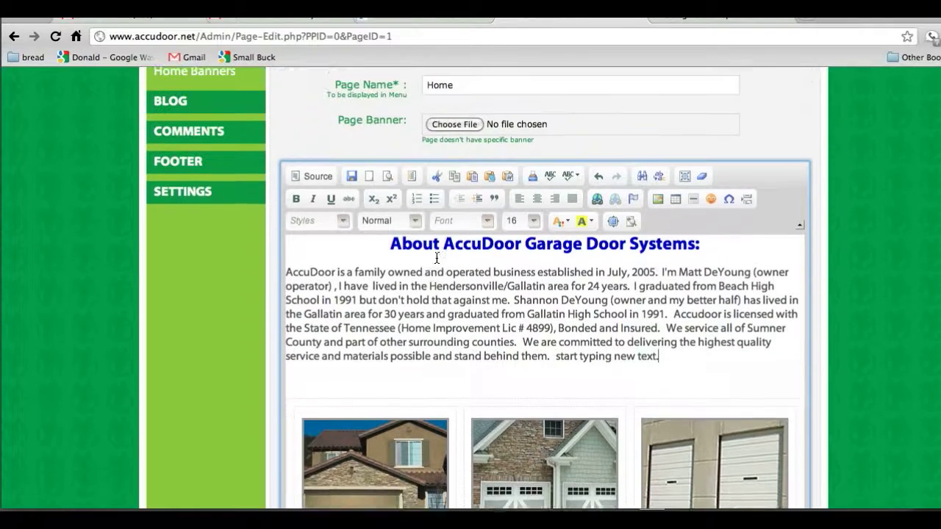
pyautogui.scroll(1, 436, 258)
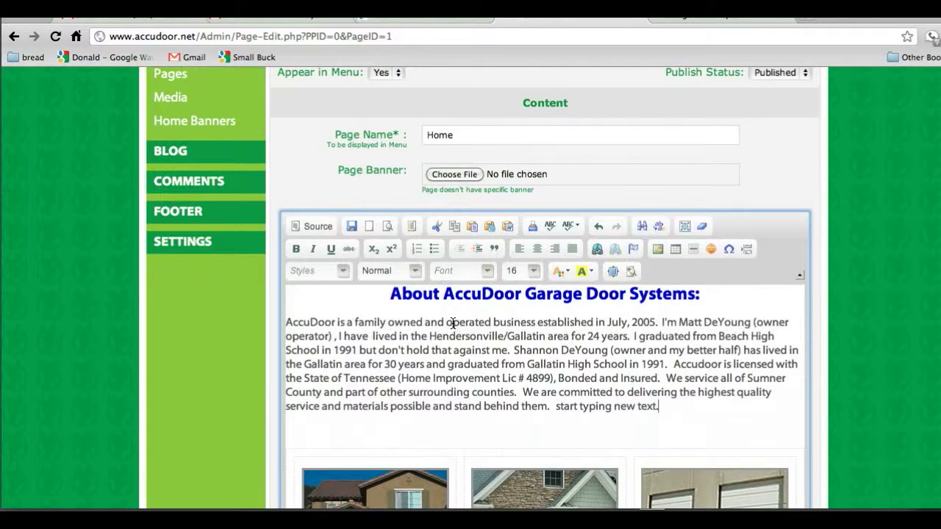
pyautogui.scroll(-3, 453, 323)
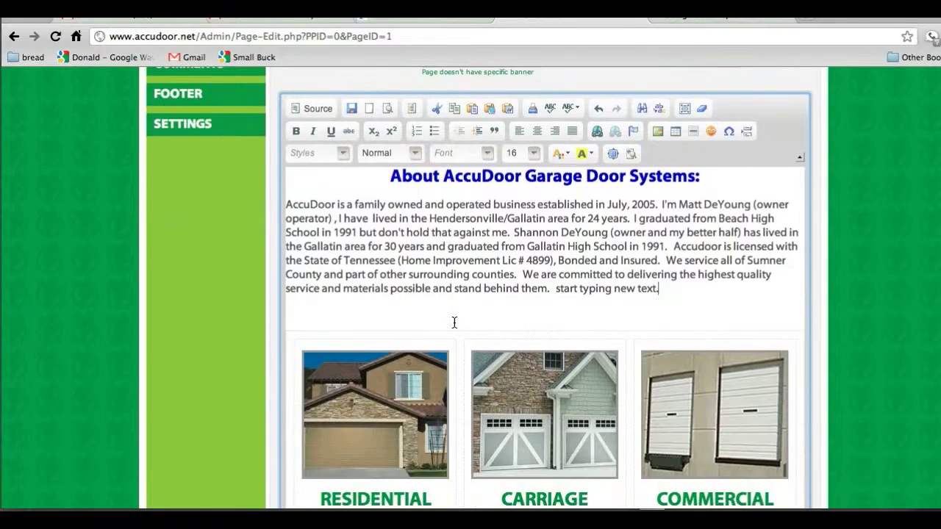
pyautogui.scroll(-1, 454, 322)
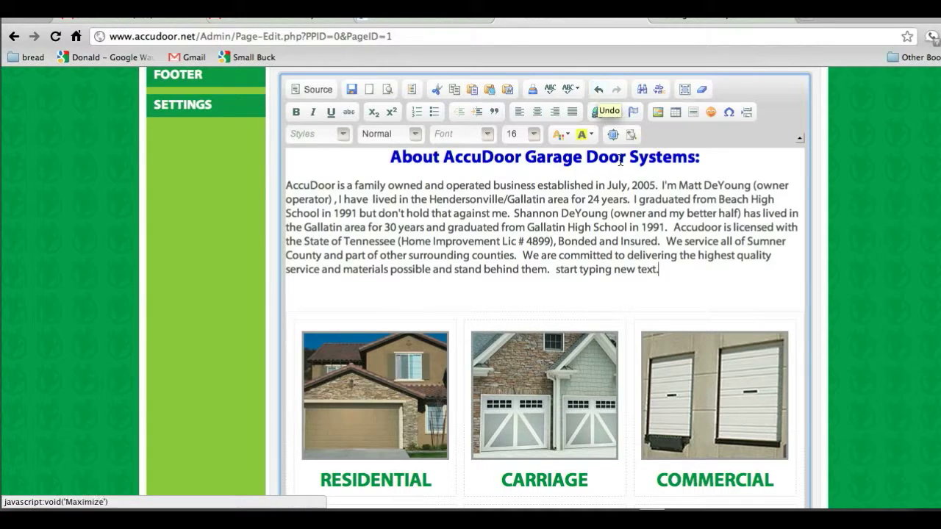
pyautogui.click(659, 116)
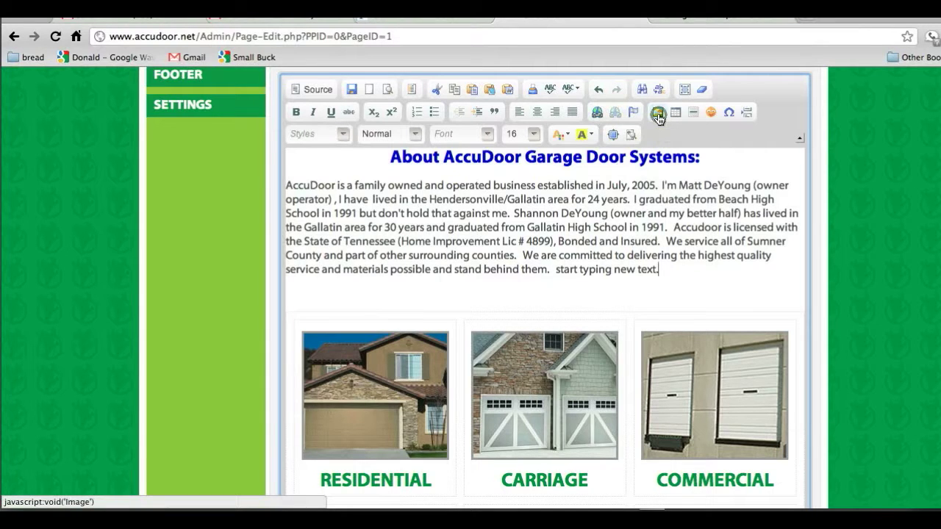
pyautogui.click(599, 204)
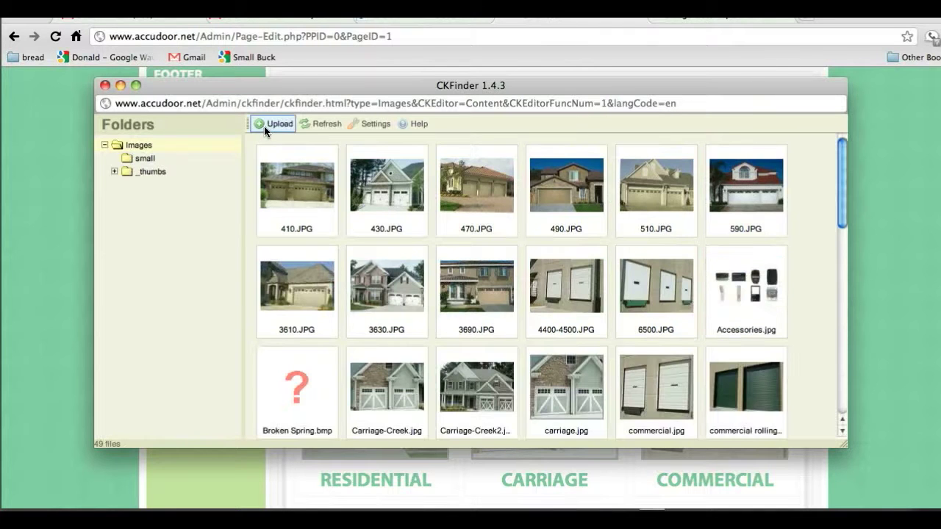
pyautogui.click(264, 125)
pyautogui.click(460, 181)
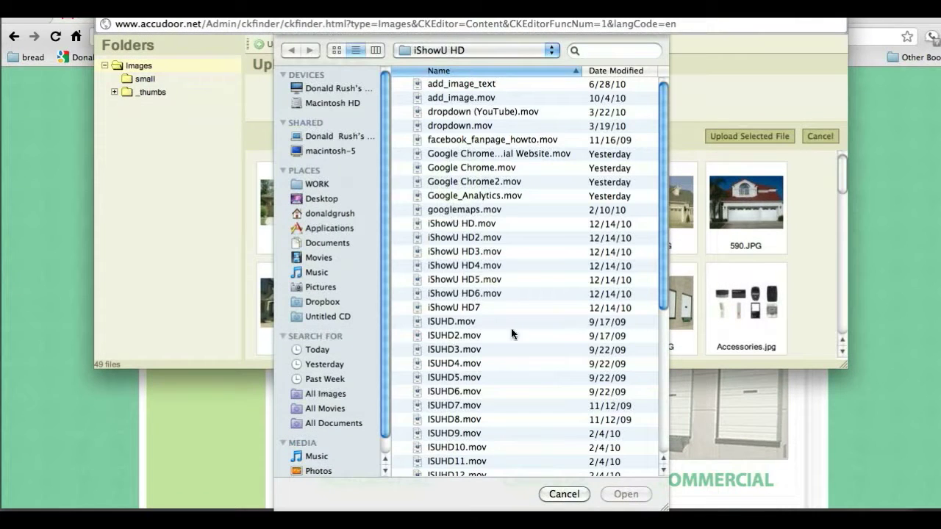
pyautogui.click(576, 494)
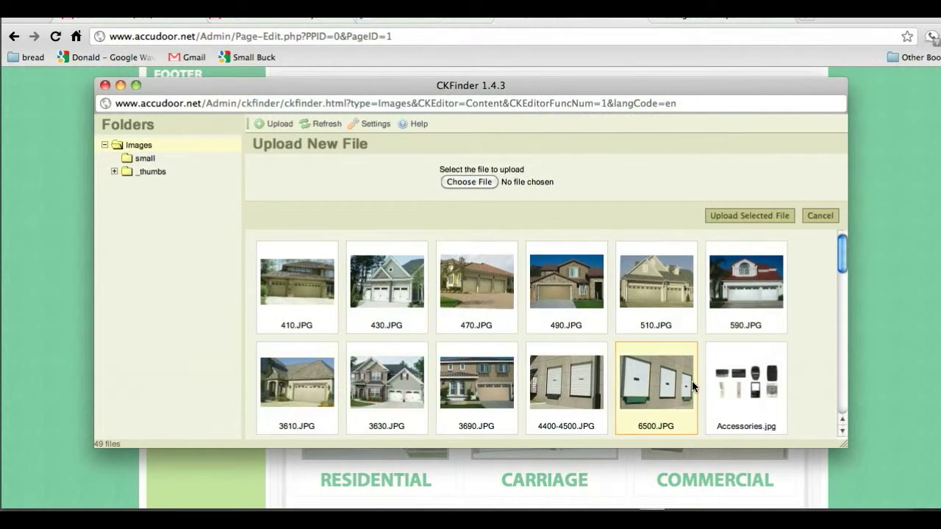
# Insert the server image 510.JPG after the About AccuDoor paragraph with its width set to 200
pyautogui.doubleClick(647, 282)
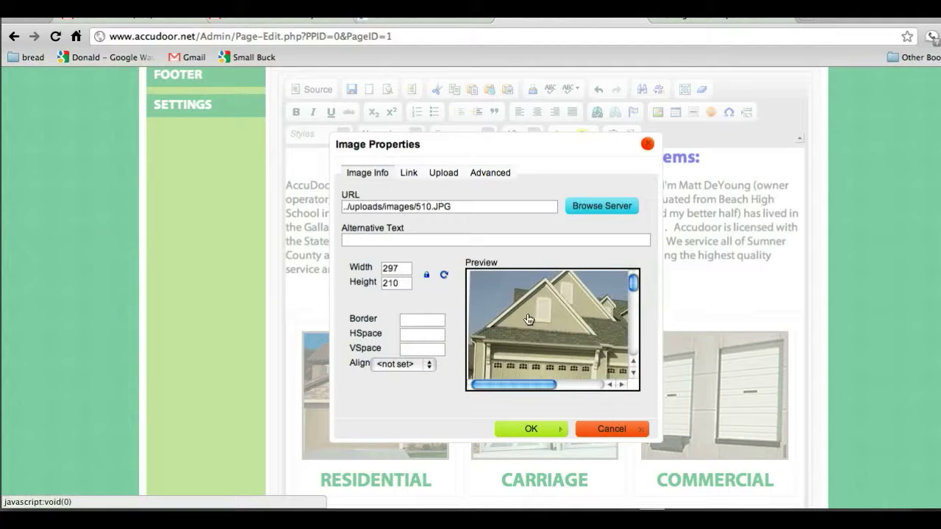
pyautogui.scroll(-3, 527, 319)
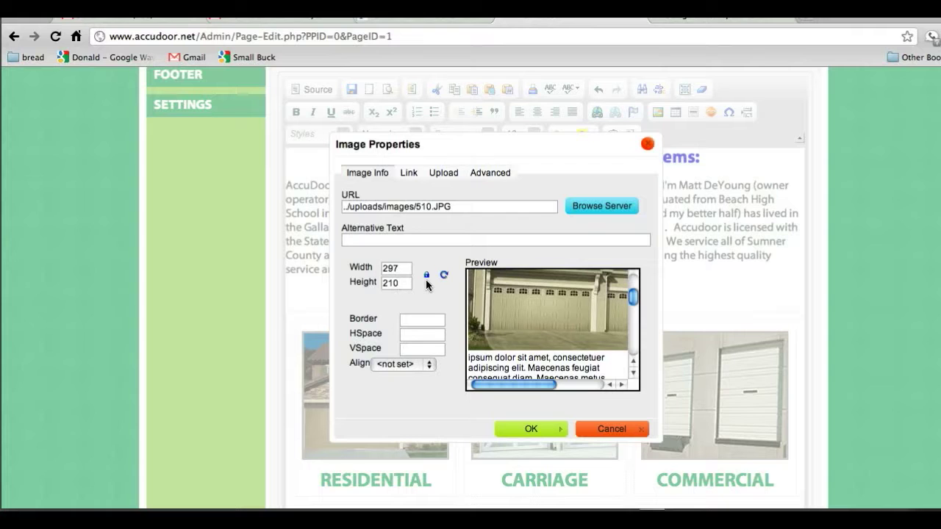
pyautogui.doubleClick(401, 268)
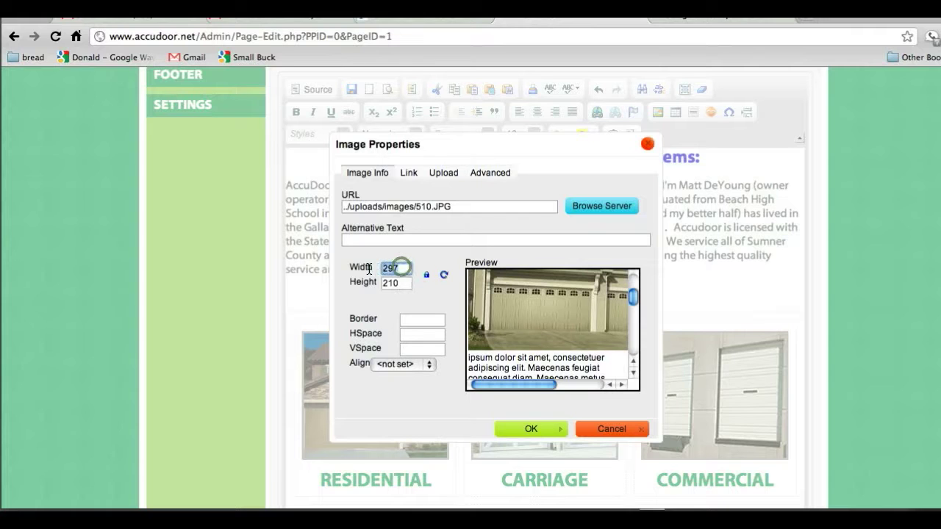
pyautogui.write('200')
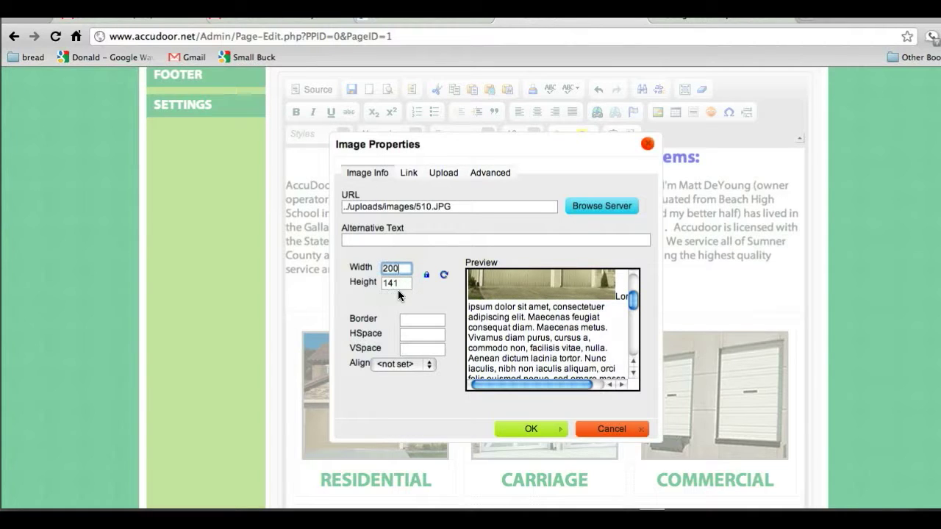
pyautogui.click(508, 429)
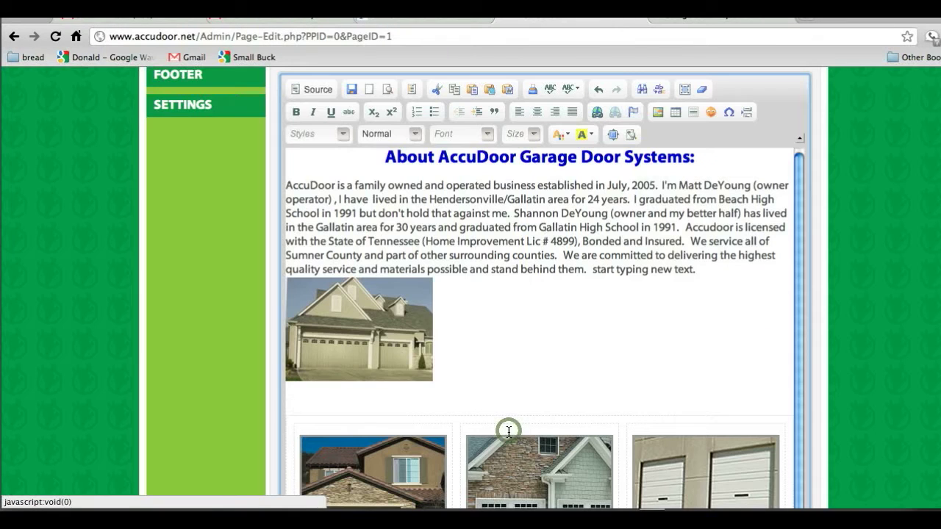
# Delete the inserted house image from below the About AccuDoor paragraph
pyautogui.click(358, 332)
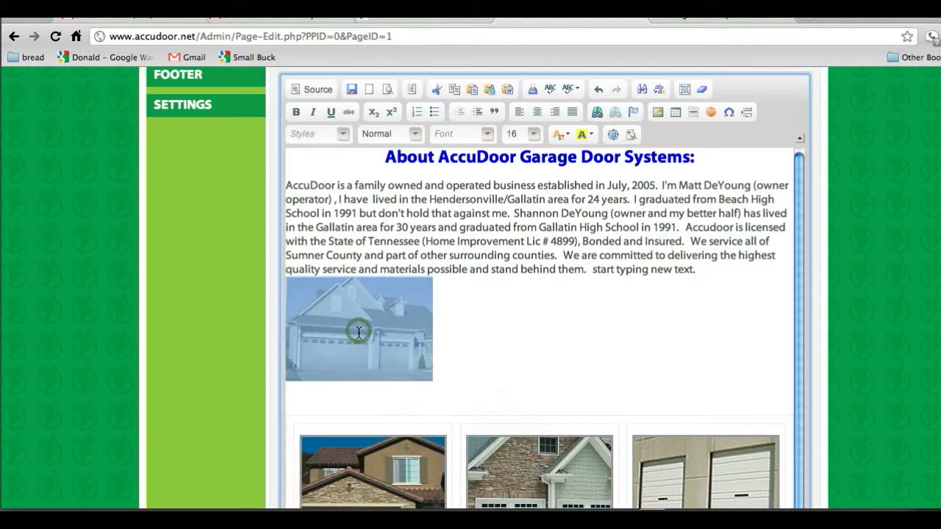
pyautogui.press('Delete')
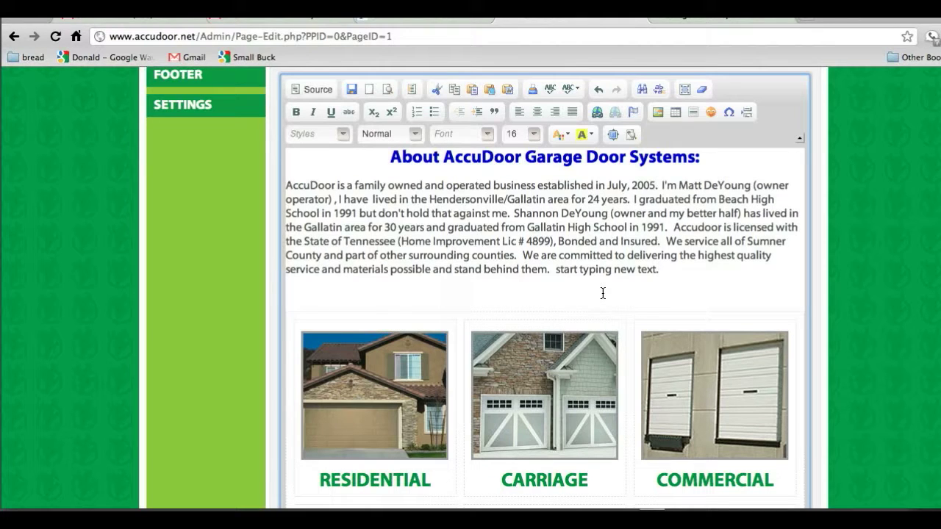
# Review the Home page's search engine optimization and Google Map fields, and return to the main pages list without updating
pyautogui.scroll(-10, 603, 293)
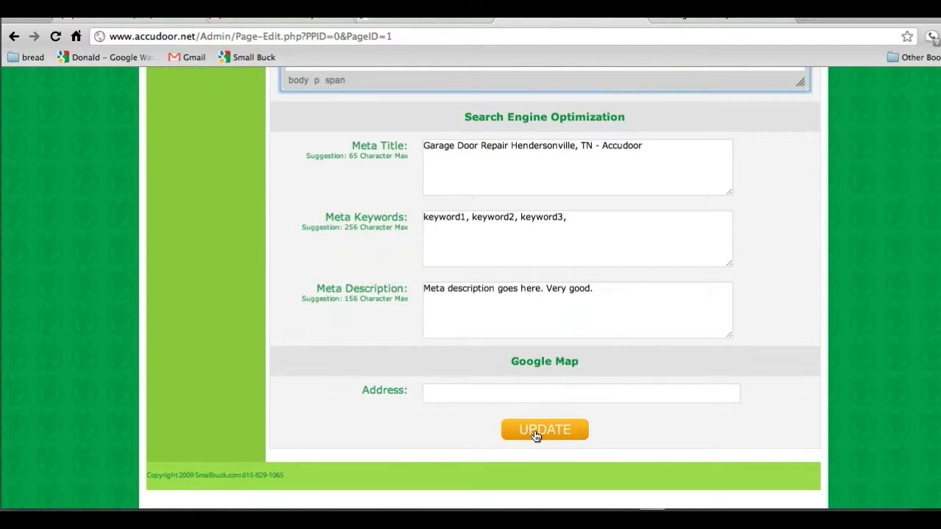
pyautogui.scroll(3, 535, 436)
pyautogui.scroll(10, 536, 436)
pyautogui.click(171, 212)
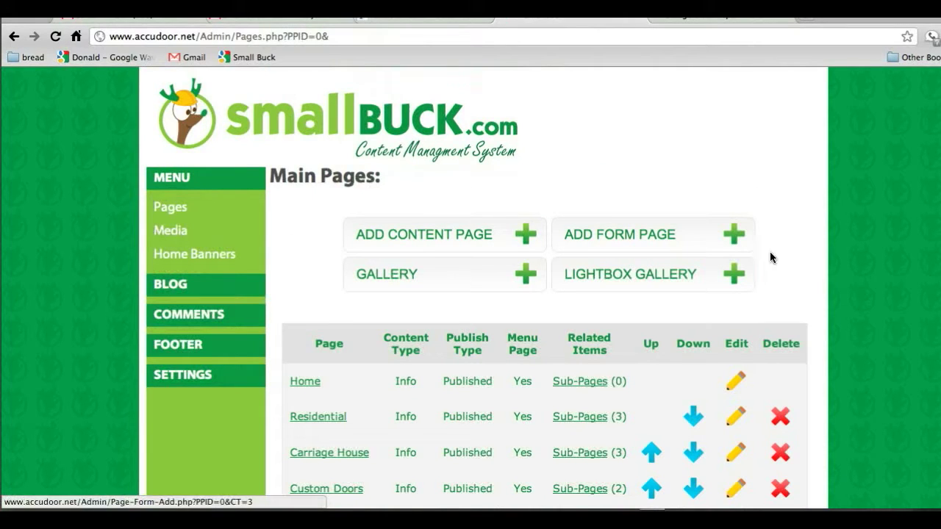
# Look over the footer options and open the footer's display settings to review the order of its modules
pyautogui.scroll(-3, 789, 254)
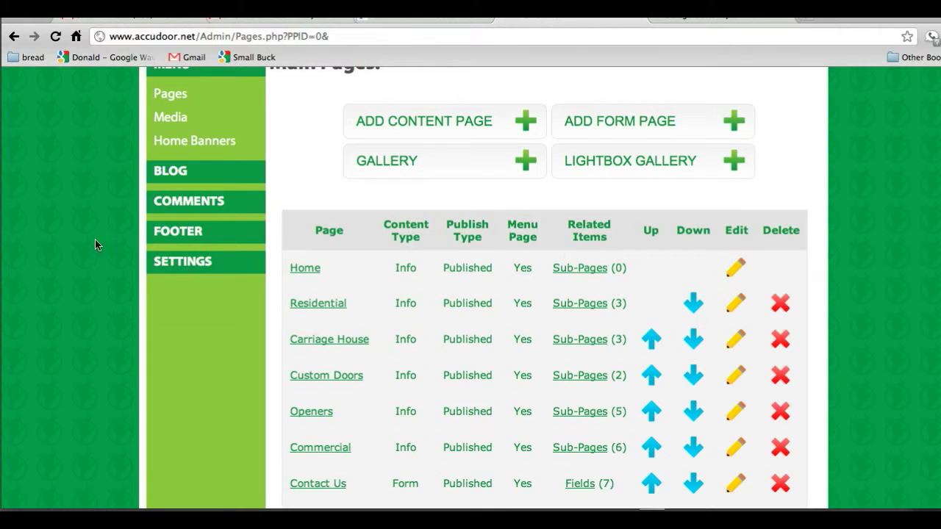
pyautogui.click(191, 234)
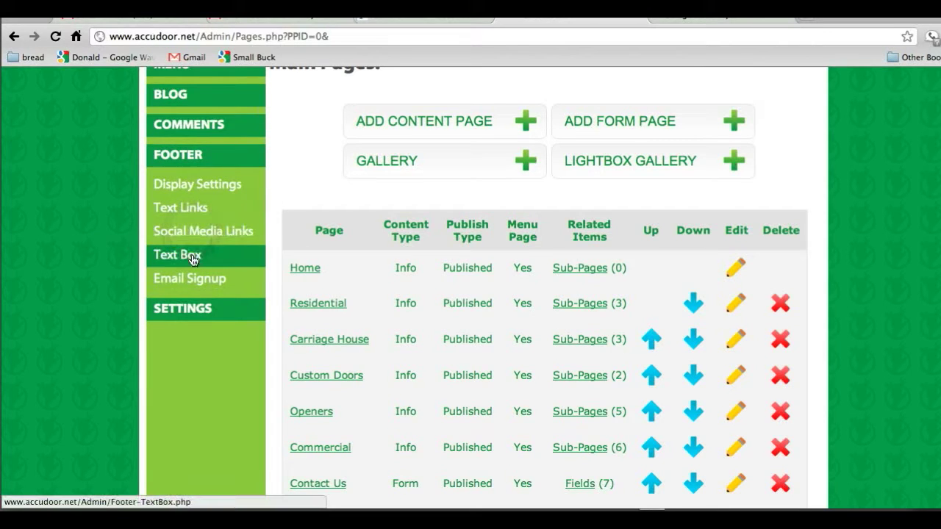
pyautogui.click(700, 24)
pyautogui.scroll(-5, 619, 161)
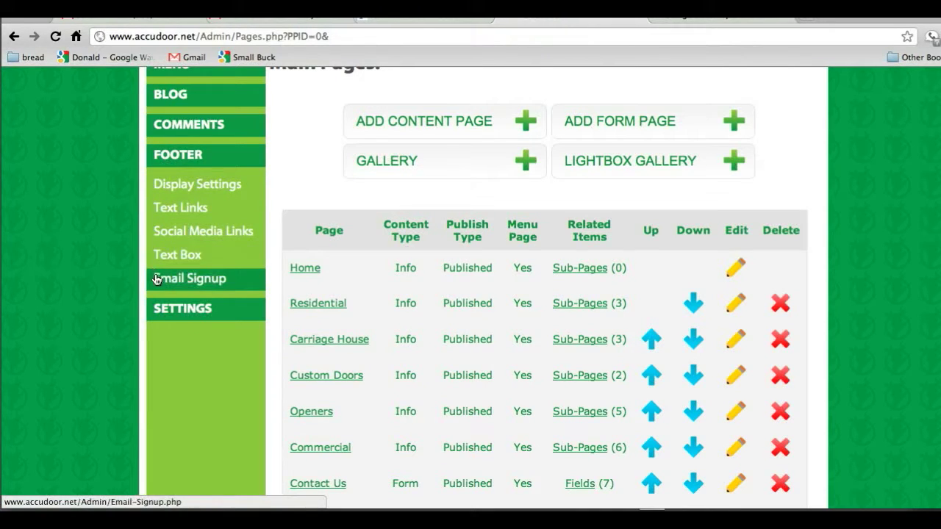
pyautogui.click(180, 188)
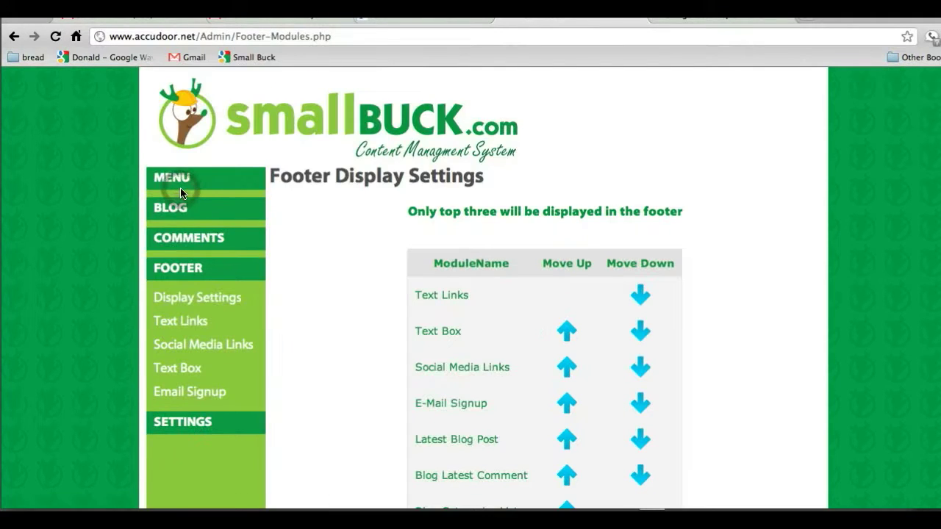
pyautogui.scroll(-3, 346, 262)
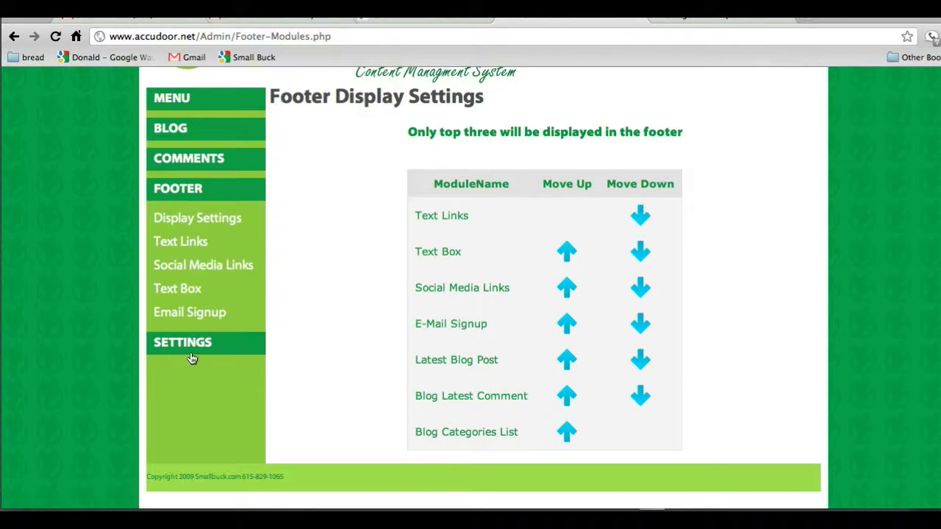
# Look through the options for comments and the blog, and return to the main pages list
pyautogui.click(183, 157)
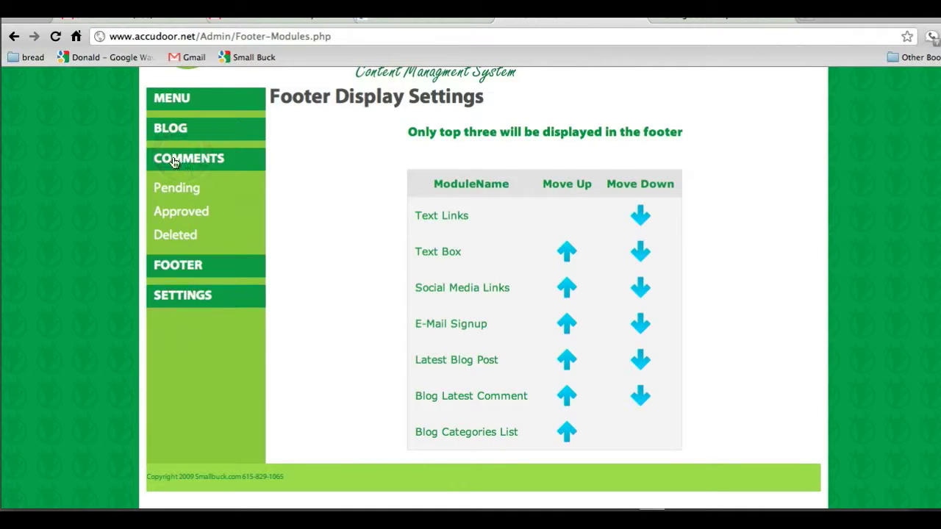
pyautogui.click(170, 131)
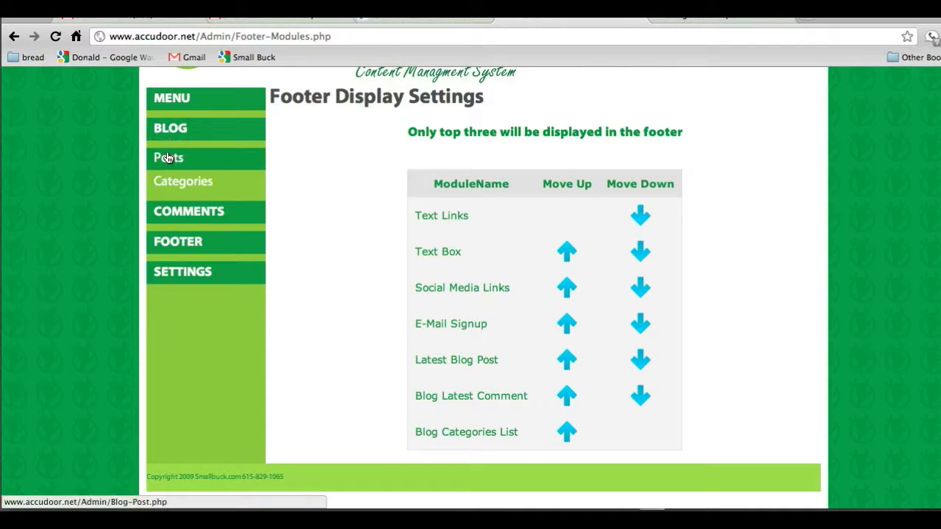
pyautogui.click(180, 103)
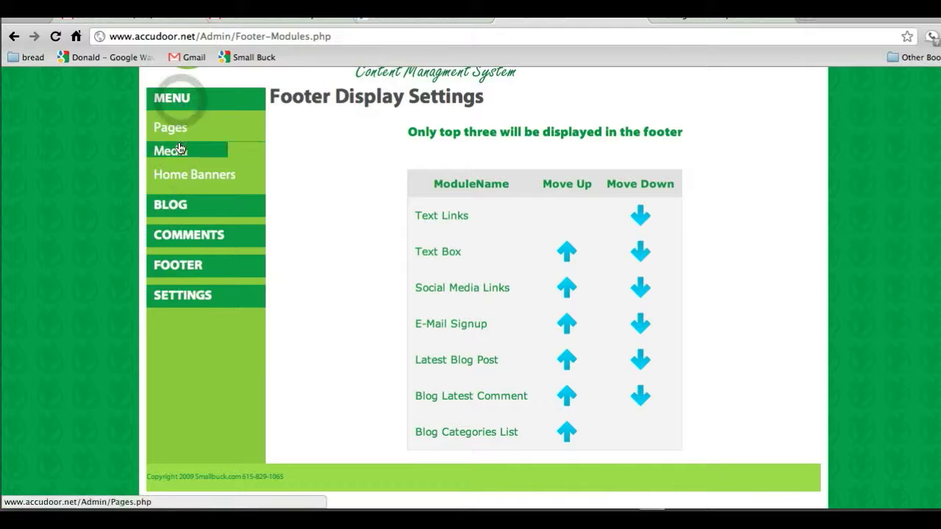
pyautogui.click(177, 130)
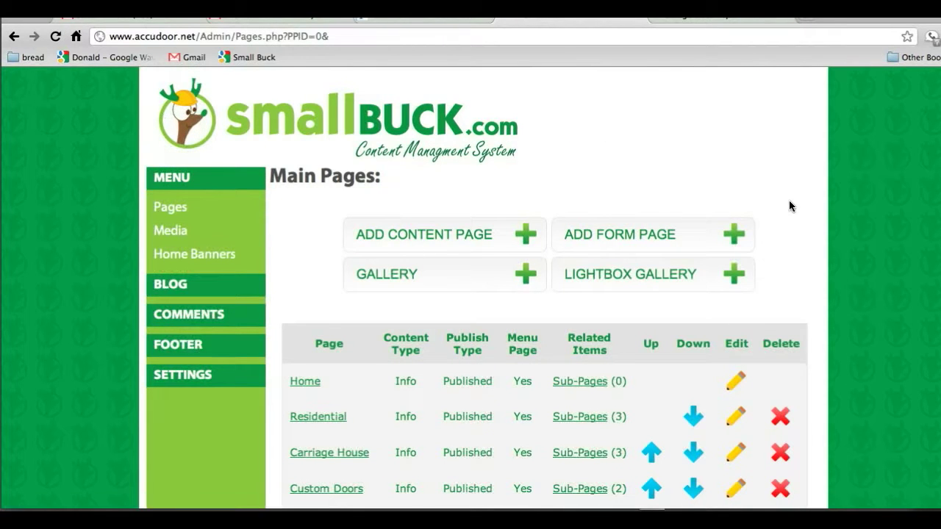
pyautogui.scroll(-3, 789, 206)
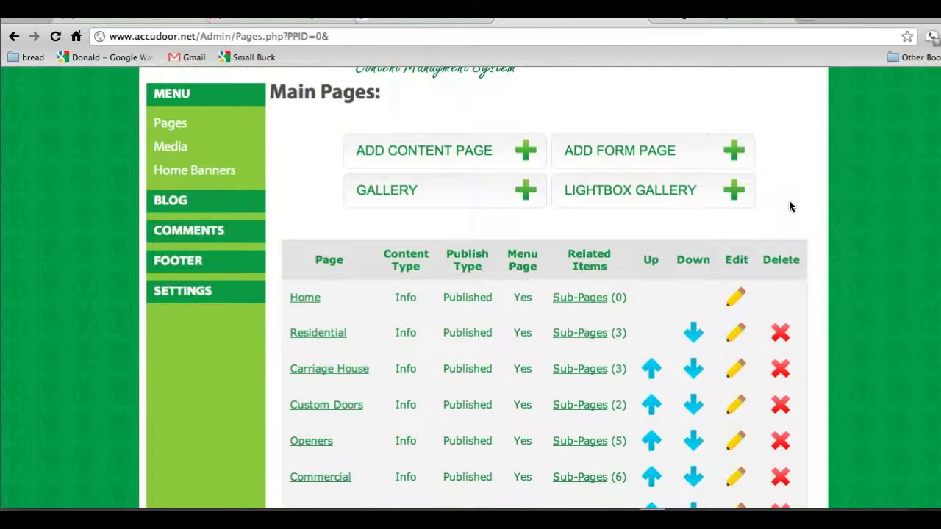